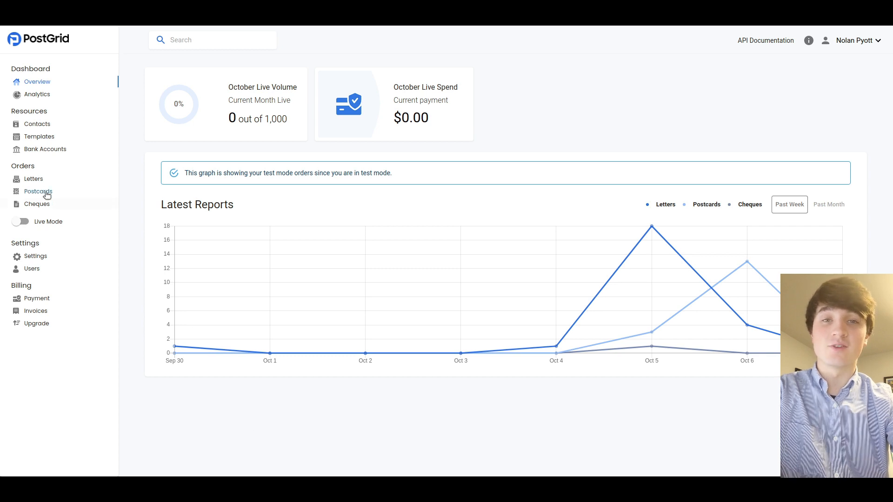
Create a new template described 'Invitation Template' using the visual Template Editor
left_click(40, 137)
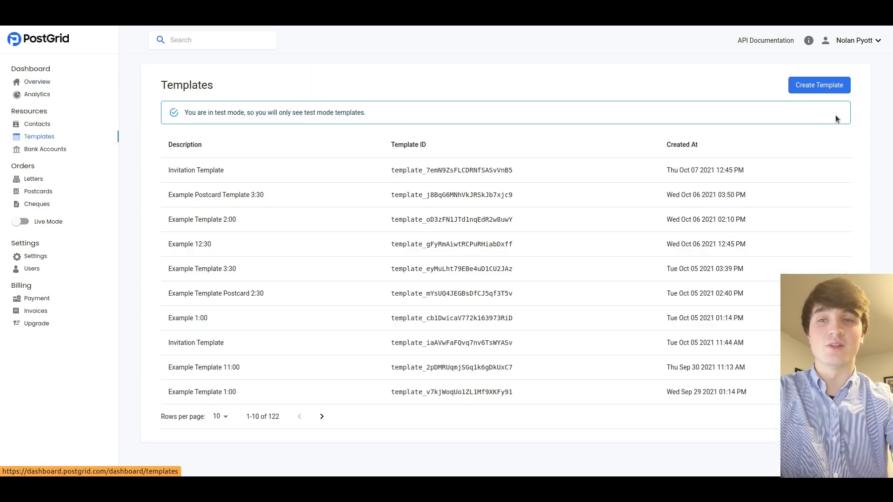
left_click(826, 85)
left_click(209, 231)
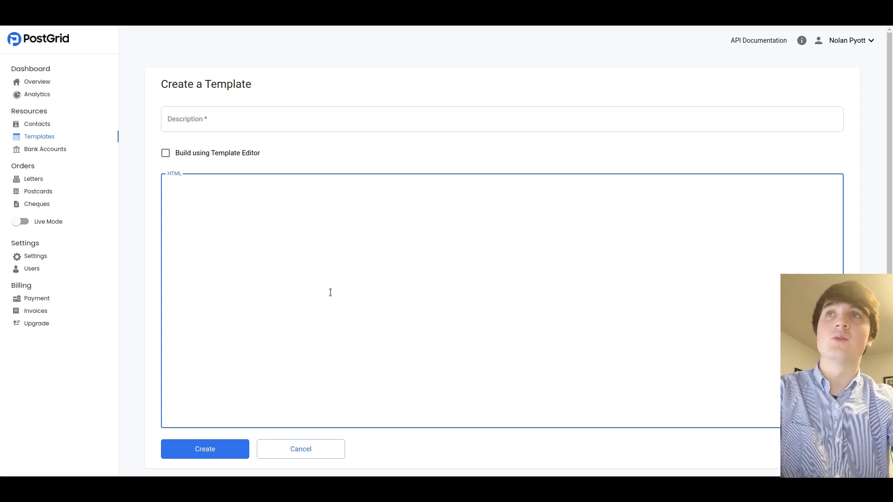
left_click(166, 154)
left_click(200, 128)
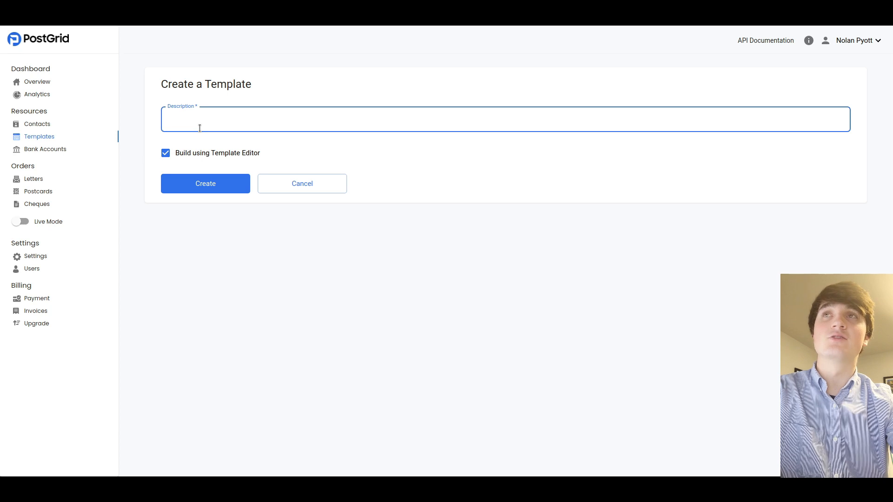
type("In")
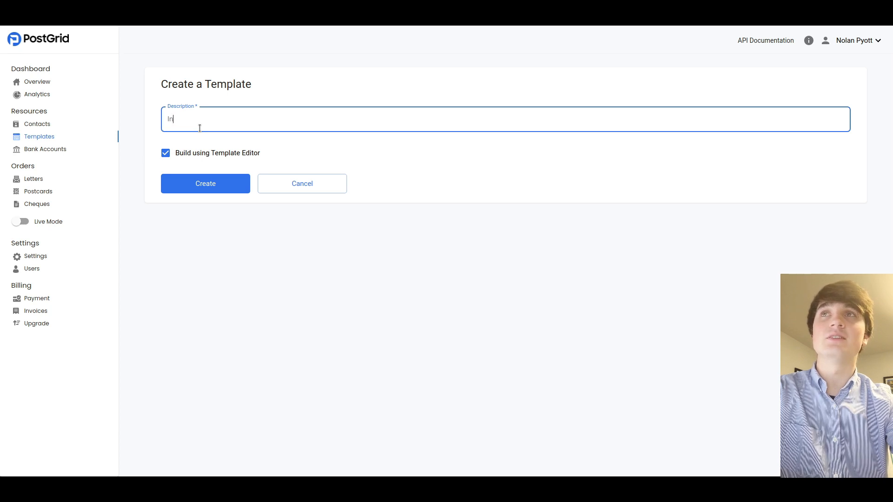
type("vitation Template")
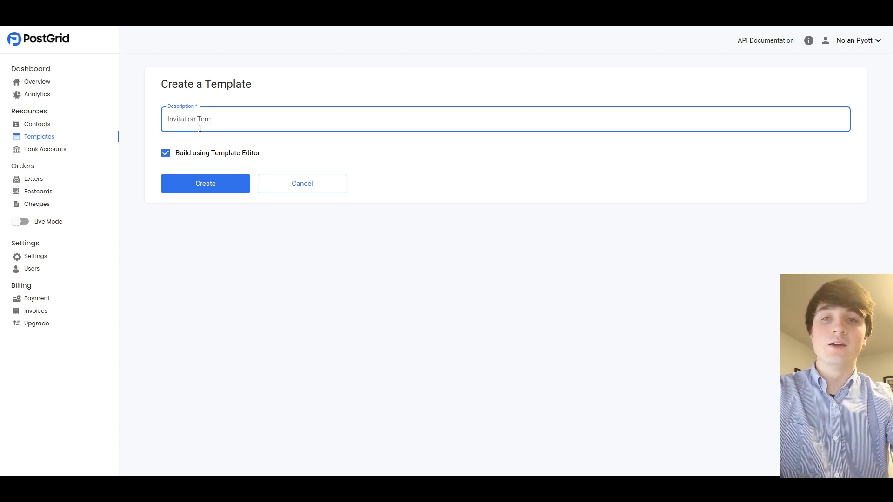
left_click(218, 182)
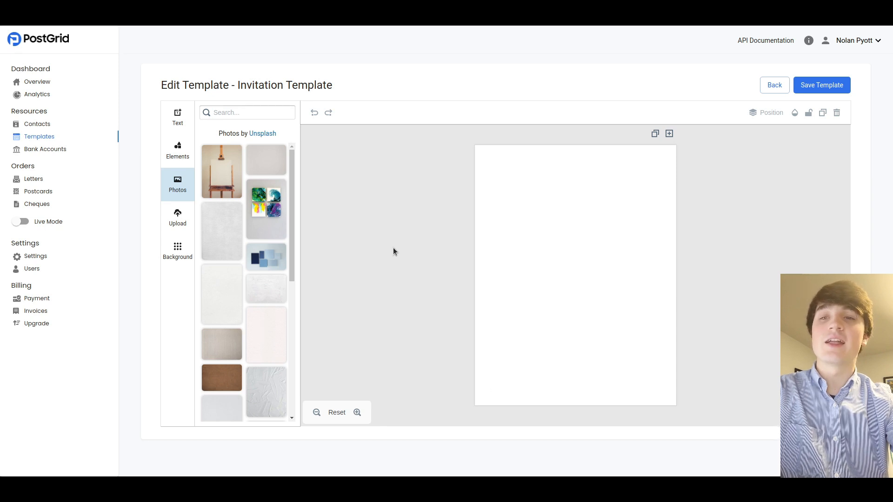
Add a body text box set in Bad Script at font size 45
left_click(178, 117)
left_click(242, 167)
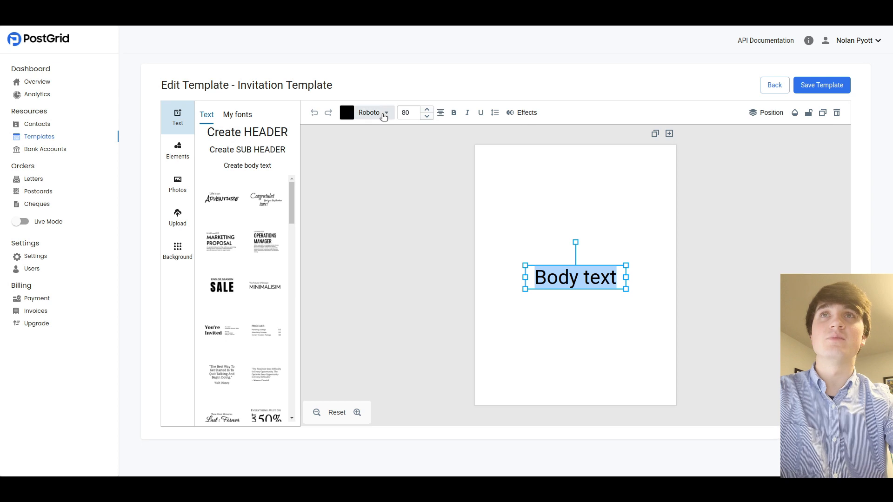
left_click(383, 113)
type("bad script")
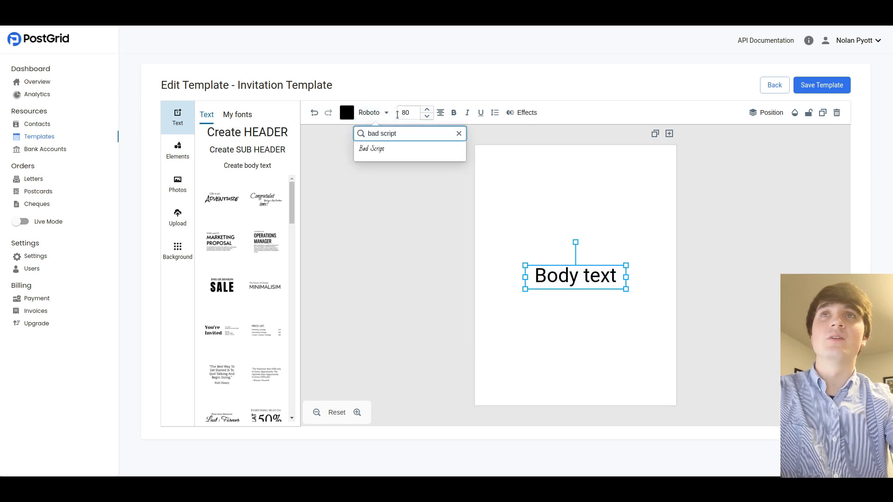
left_click(400, 149)
left_click(411, 111)
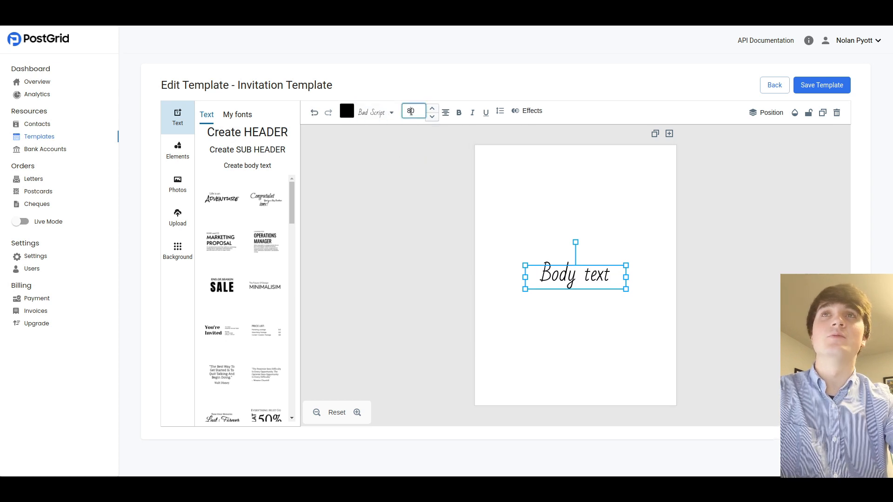
key("BackSpace")
key("BackSpace")
type("40")
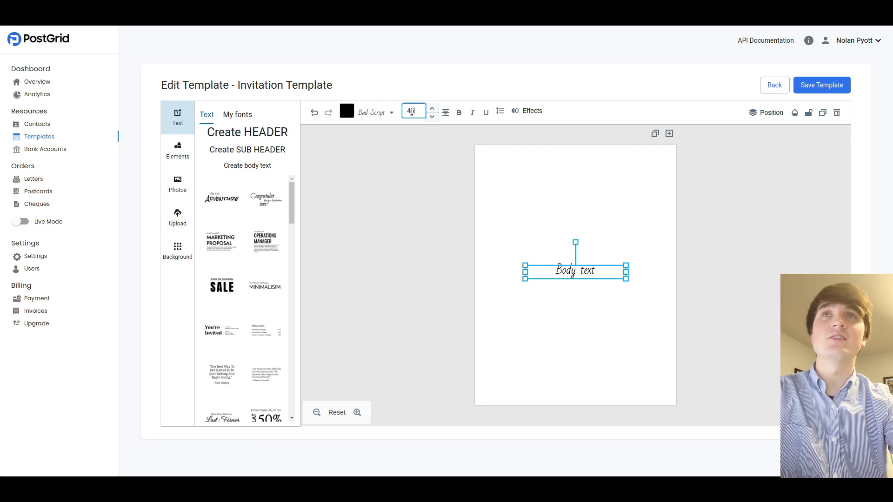
Left-align the body text and give it a slightly strengthened shadow effect
left_click(446, 112)
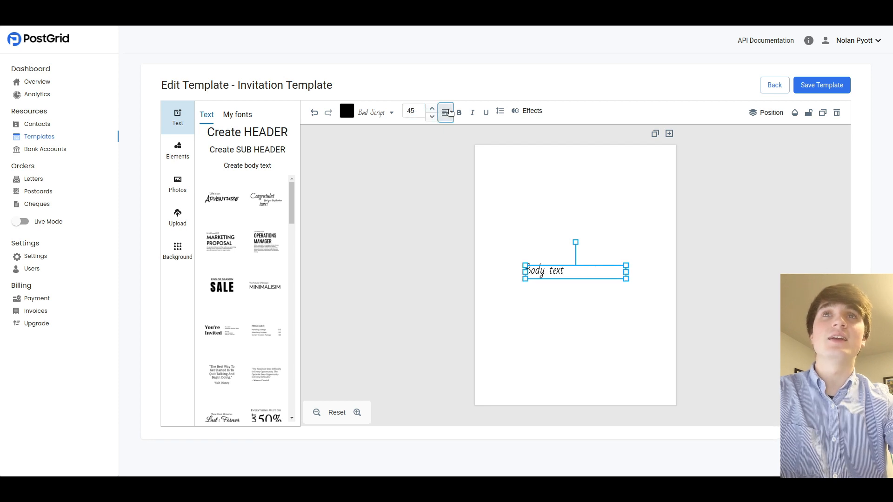
left_click(529, 112)
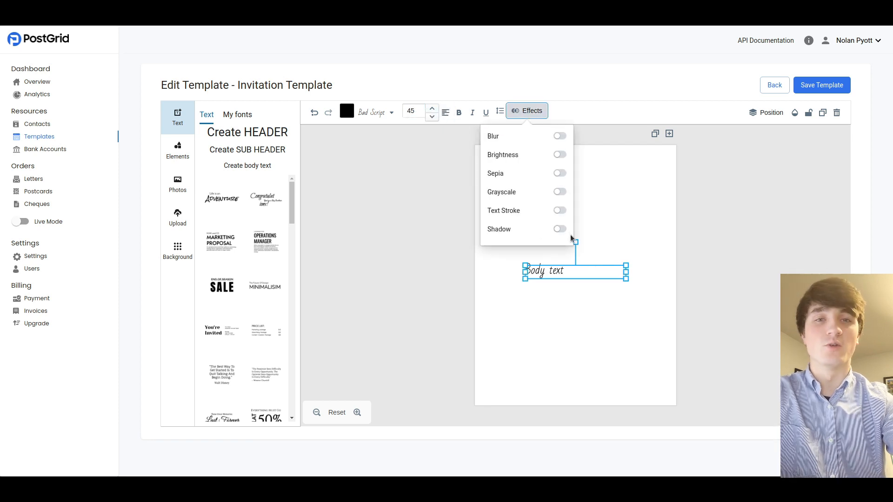
left_click(560, 229)
left_click_drag(502, 242, 509, 243)
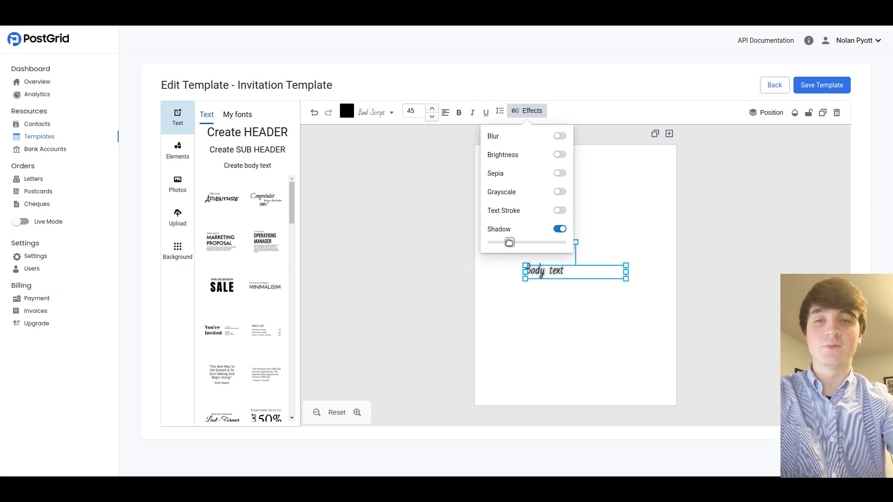
left_click(572, 272)
Write the dinner-party letter with {{to.firstName}}, {{Seat Number}} and {{from.firstName}} placeholders
key("BackSpace")
key("BackSpace")
key("BackSpace")
key("BackSpace")
key("BackSpace")
key("BackSpace")
key("BackSpace")
key("BackSpace")
type("Dear ")
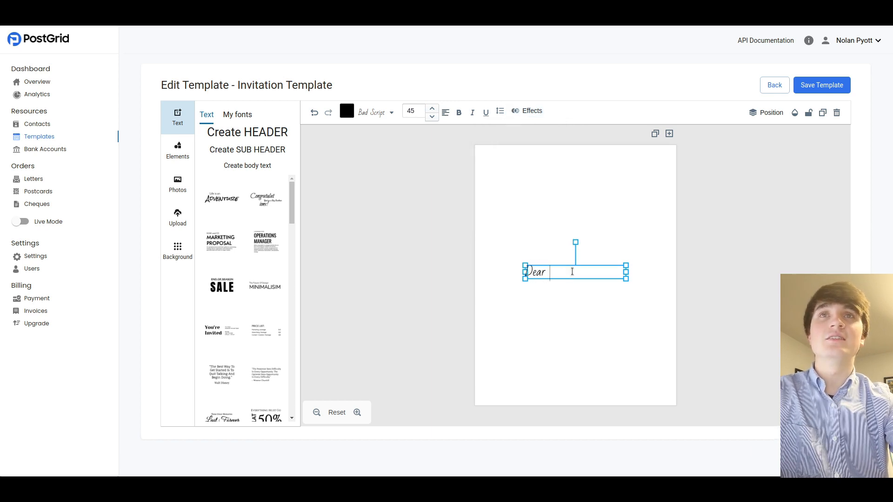
type("{{to.firstName")
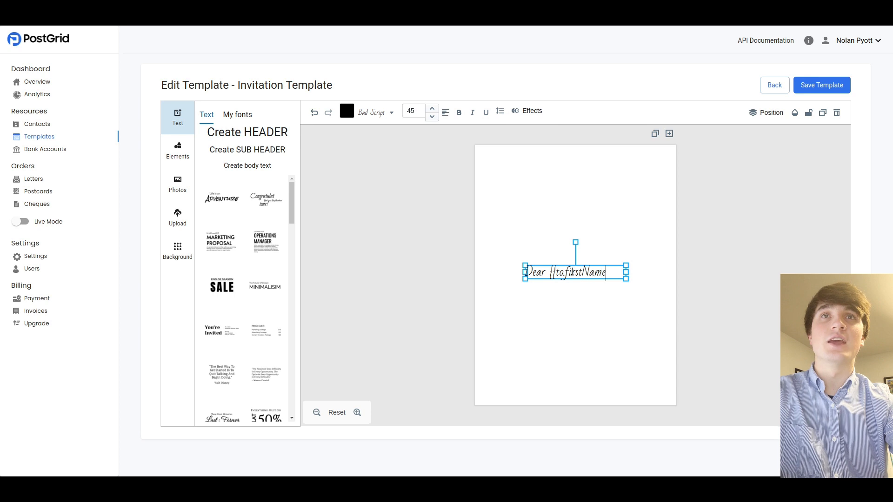
type("}},")
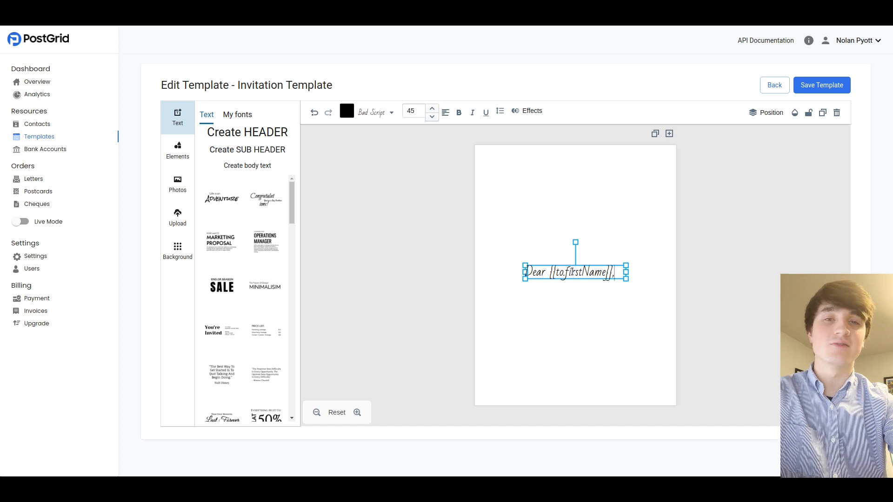
key("Return")
key("Return")
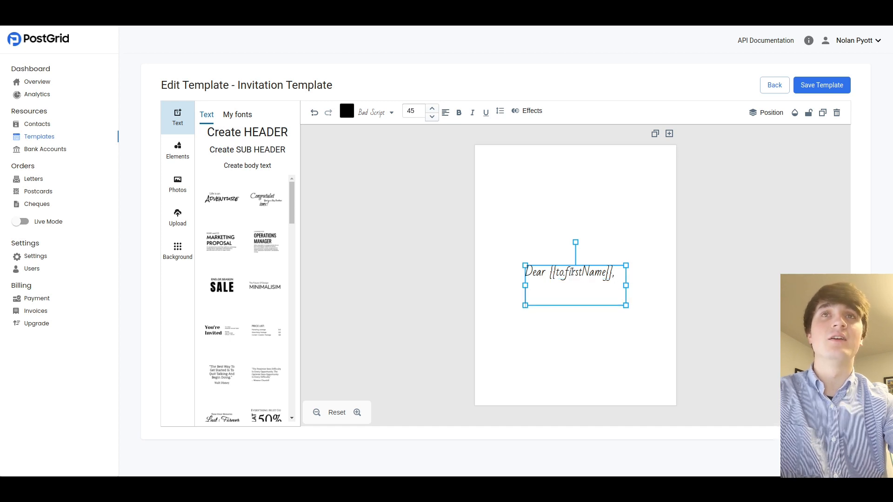
type("You are invited to ")
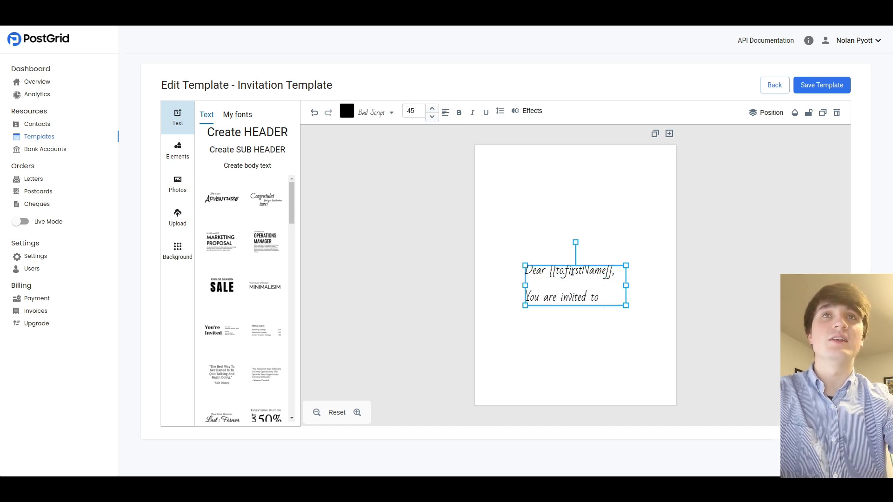
type("my dinner part")
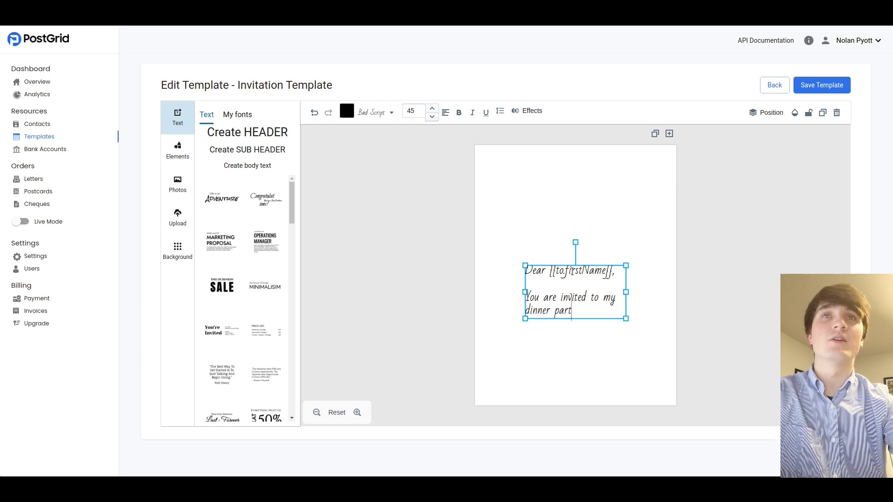
type("y this Saturday.")
key("Return")
key("Return")
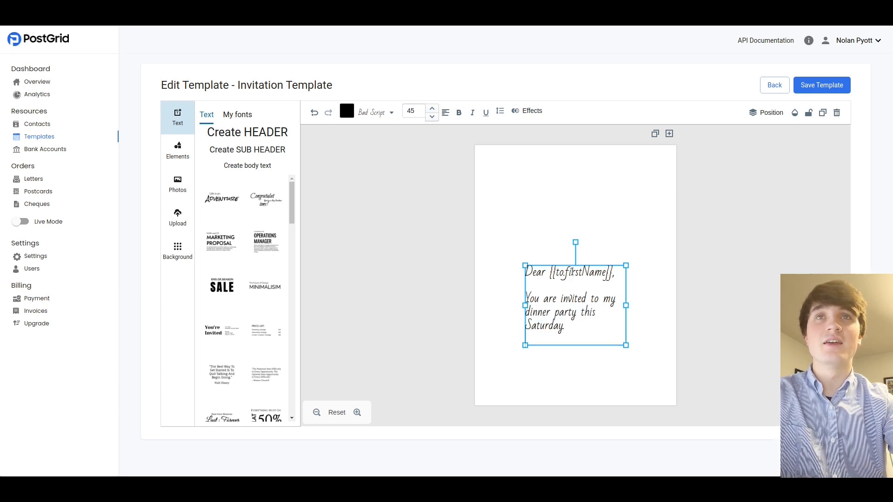
type("Your seat number i")
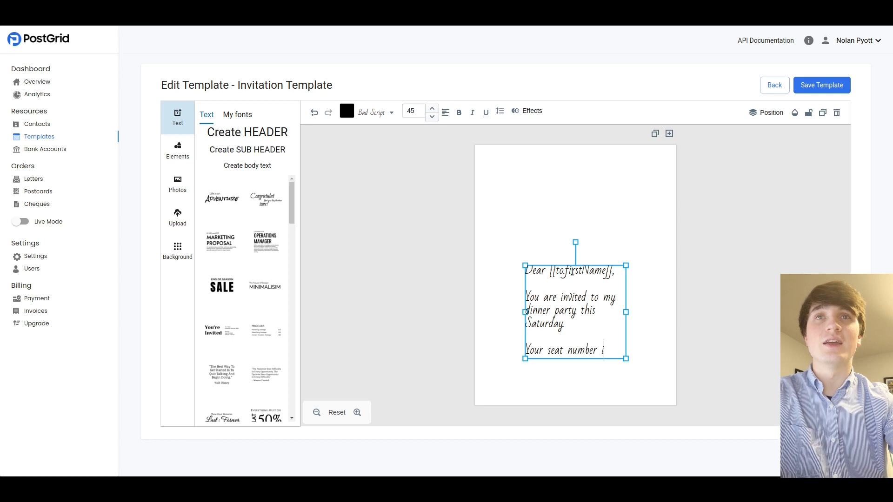
type("s {{Seat Number}}")
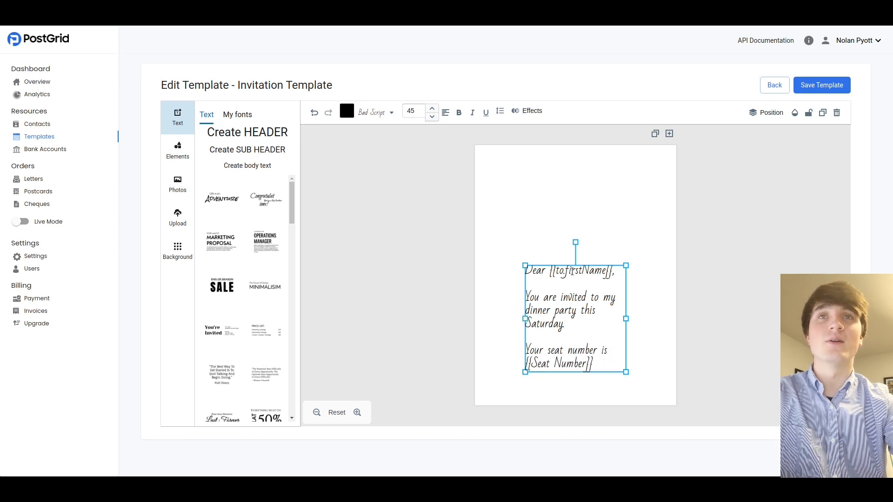
type(".")
key("Return")
key("Return")
type("Sincerel")
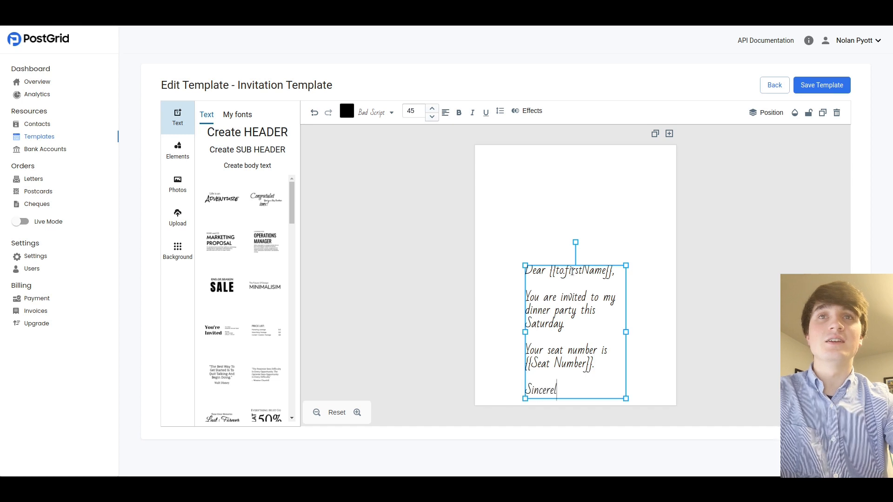
type("y,")
key("Return")
type("{{from.")
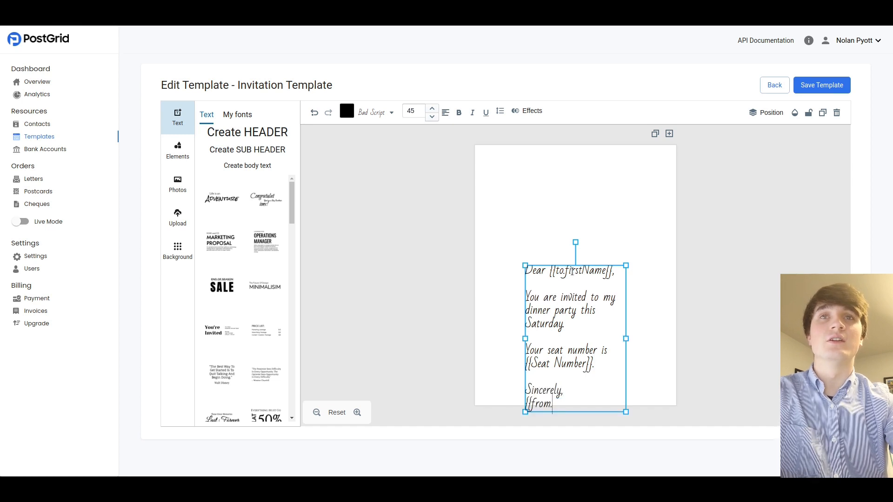
type("firstName}}")
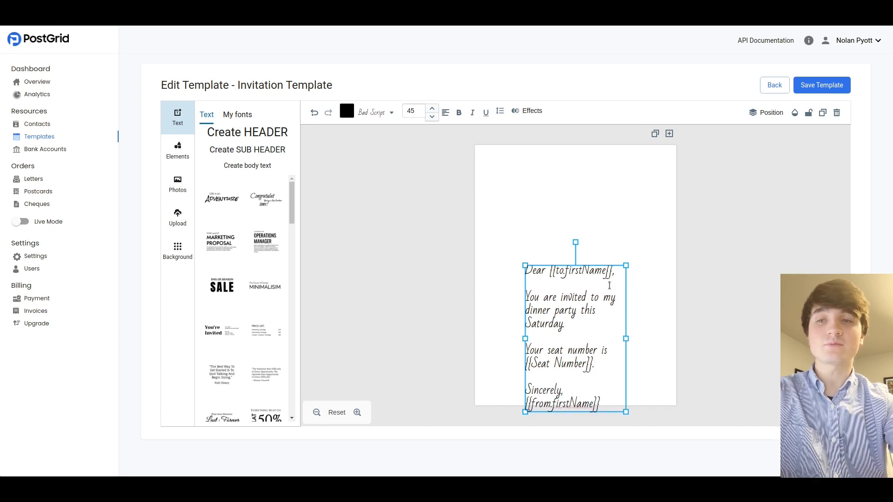
Widen the letter text box and move it down to the lower part of the page
left_click_drag(609, 285, 581, 243)
left_click(598, 298)
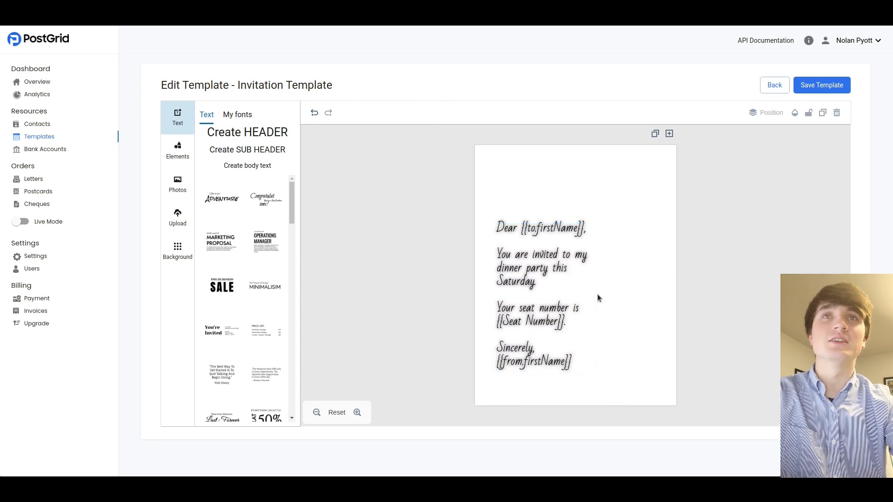
left_click(599, 299)
left_click_drag(599, 298, 655, 305)
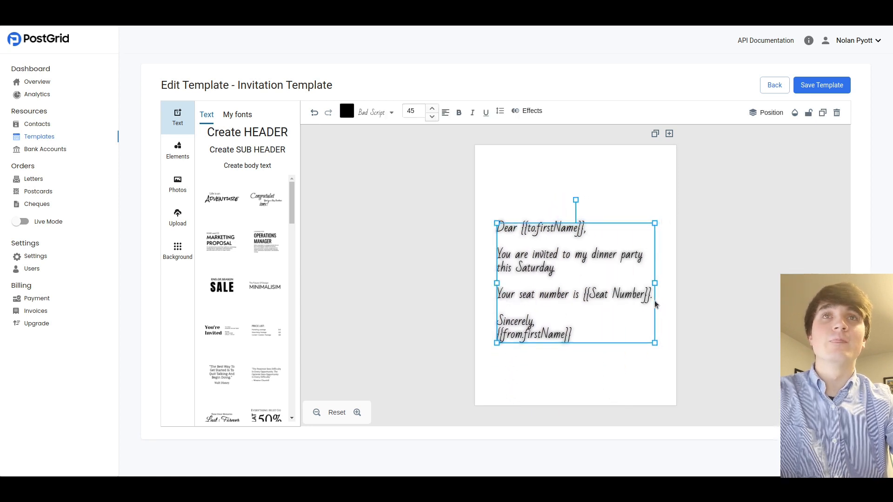
left_click_drag(584, 279, 584, 325)
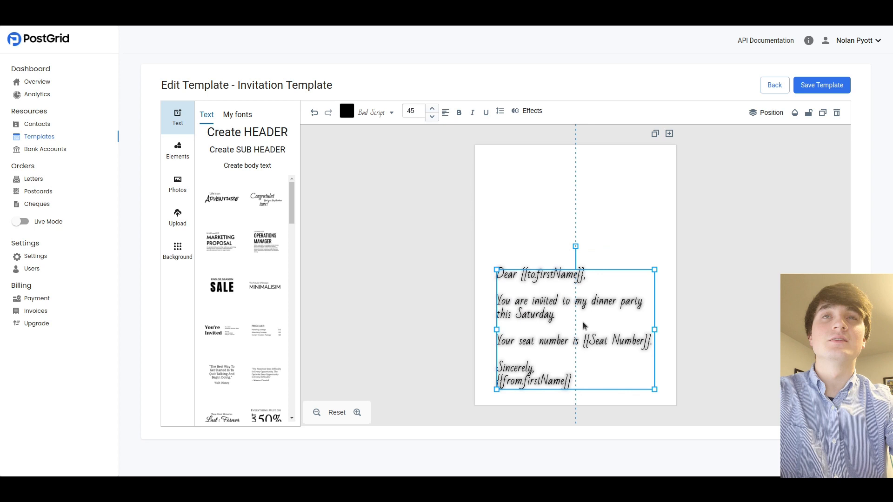
left_click(520, 215)
Add a 'dinner' stock photo, fit it to the background, and send it behind the text
left_click(178, 185)
left_click(236, 113)
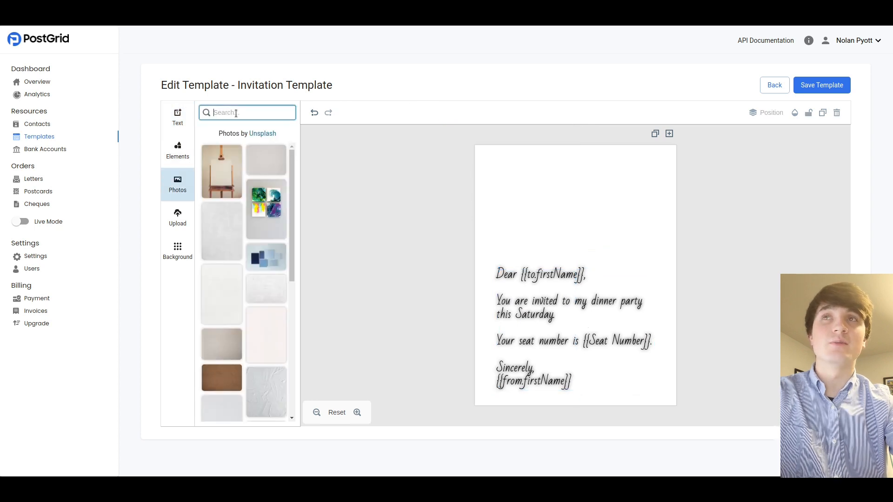
type("dinner")
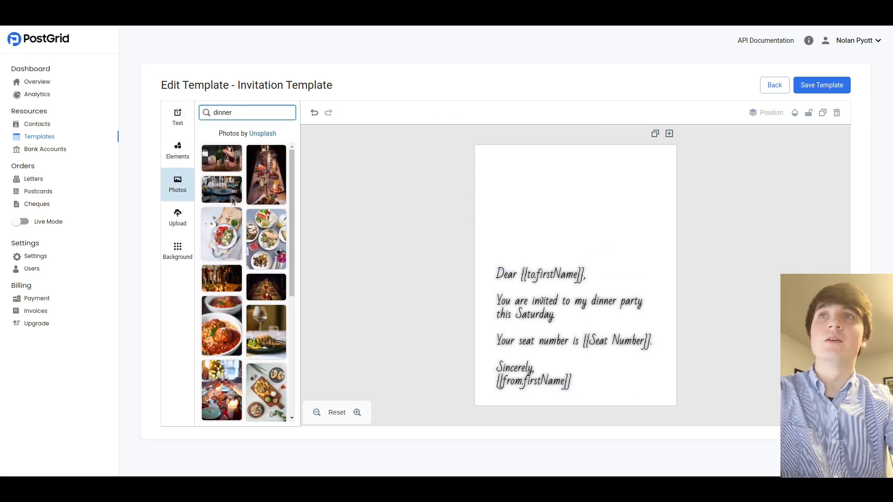
scroll(231, 198, "down", 10)
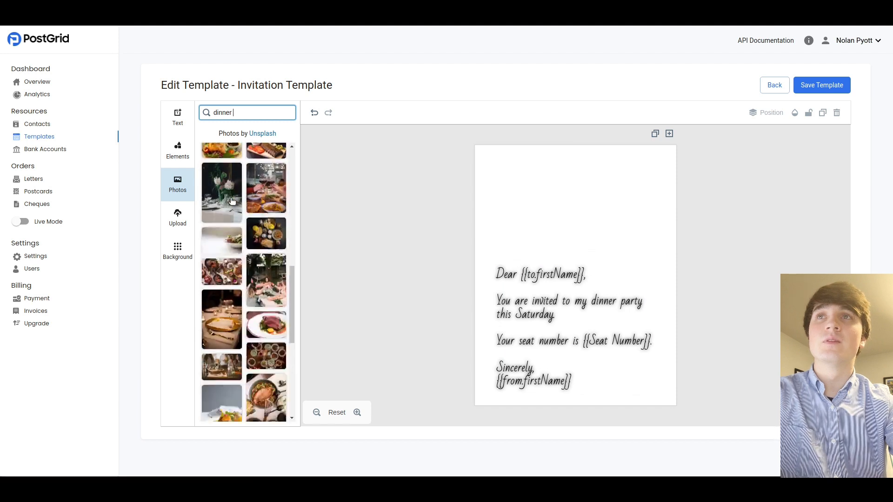
scroll(231, 201, "down", 3)
left_click(232, 201)
left_click(425, 113)
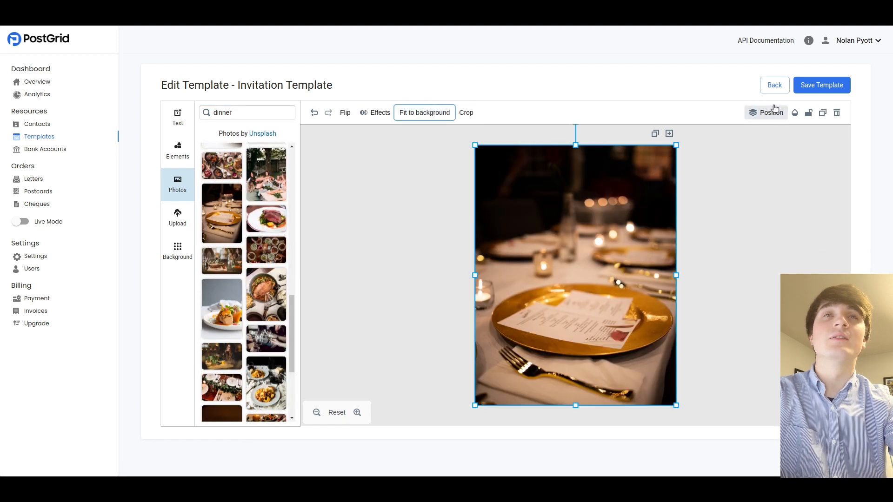
left_click(772, 112)
left_click(754, 189)
Raise the photo's brightness to about 133, blur it, and save the template
left_click(375, 112)
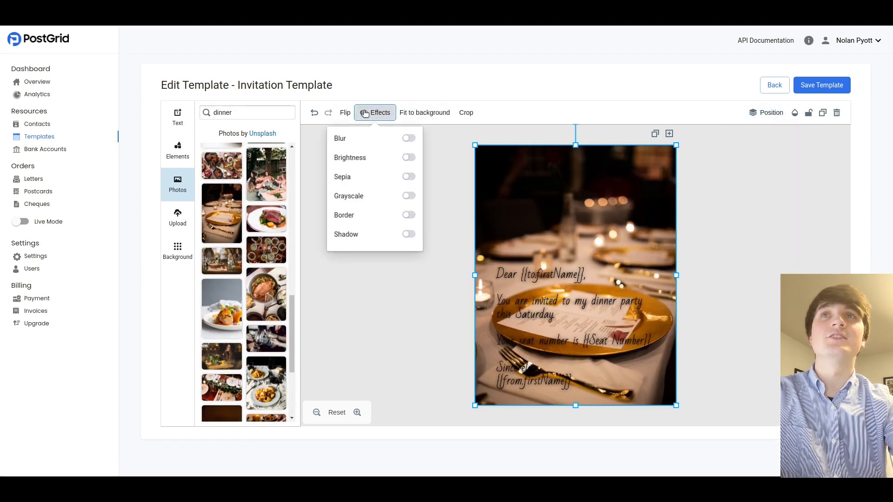
left_click(407, 156)
left_click_drag(374, 170, 391, 150)
left_click(407, 138)
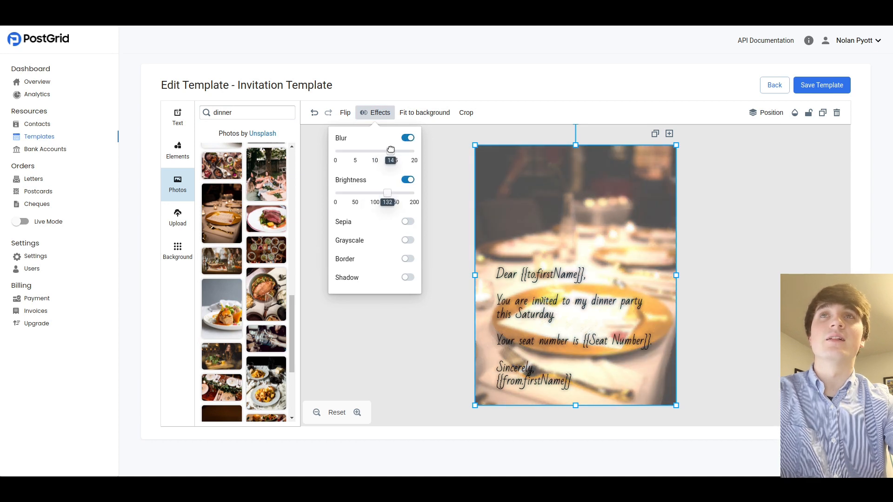
left_click(436, 211)
left_click(830, 85)
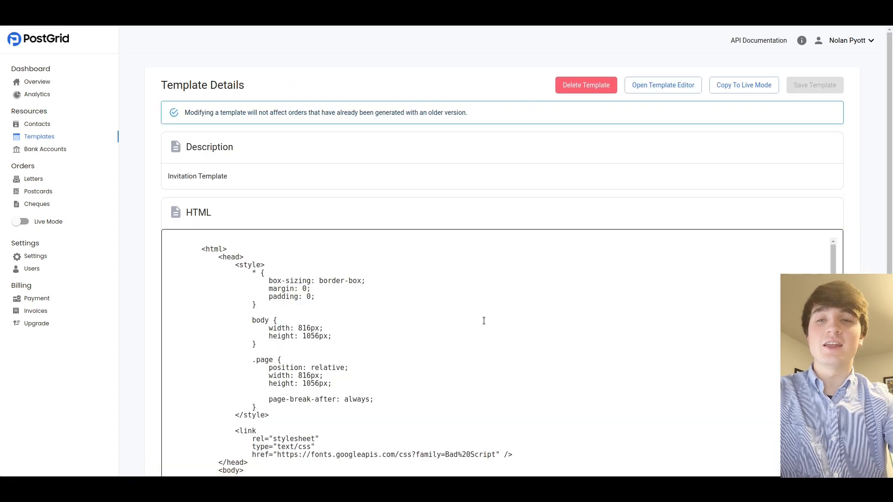
Scroll through the template's generated HTML, then go to the Contacts page
scroll(484, 319, "down", 10)
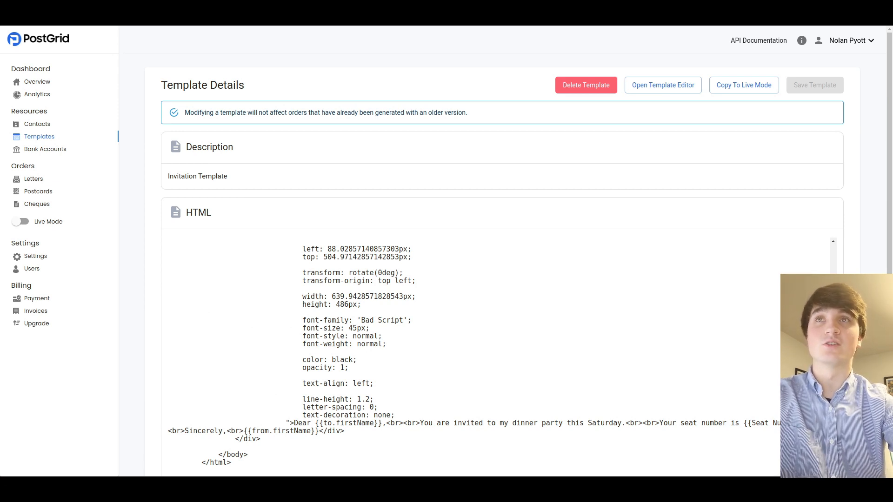
left_click(37, 127)
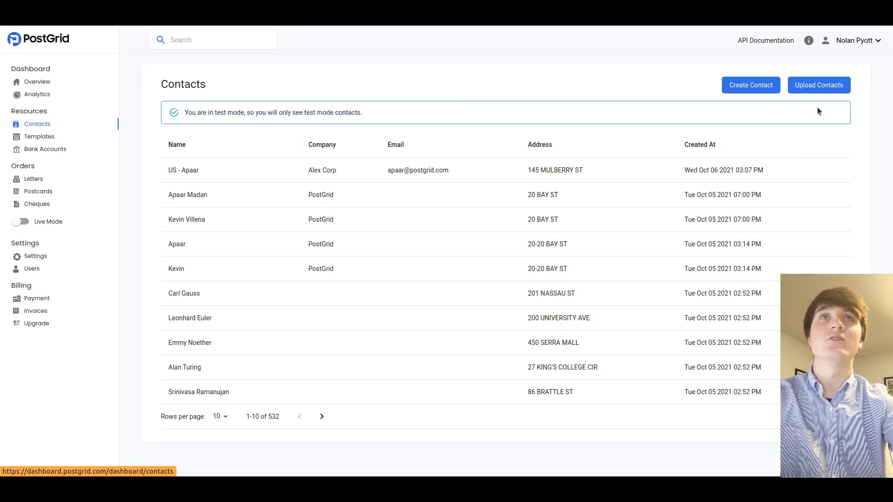
Start a new contact from the Contacts page
left_click(748, 85)
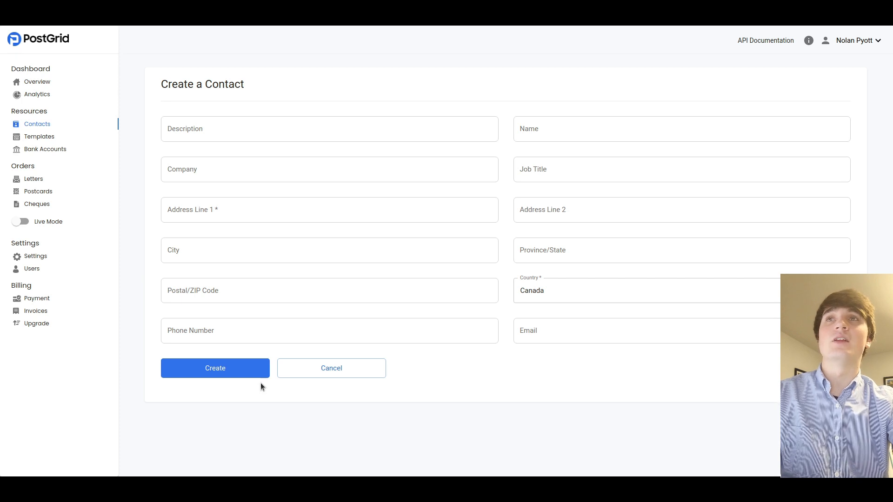
Enter description 'This contact will be used to send out letters.', the contact's name and street address
left_click(214, 127)
type("Thi")
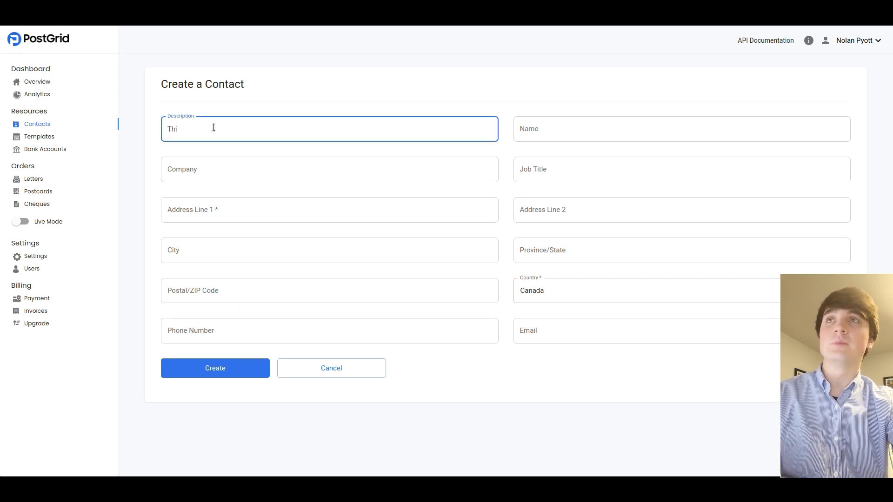
type("s contact will be used to send out letters.")
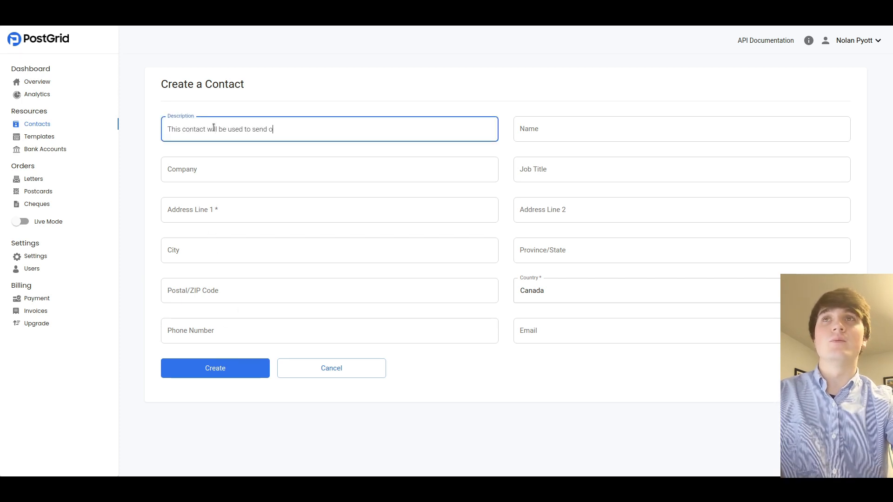
key("Tab")
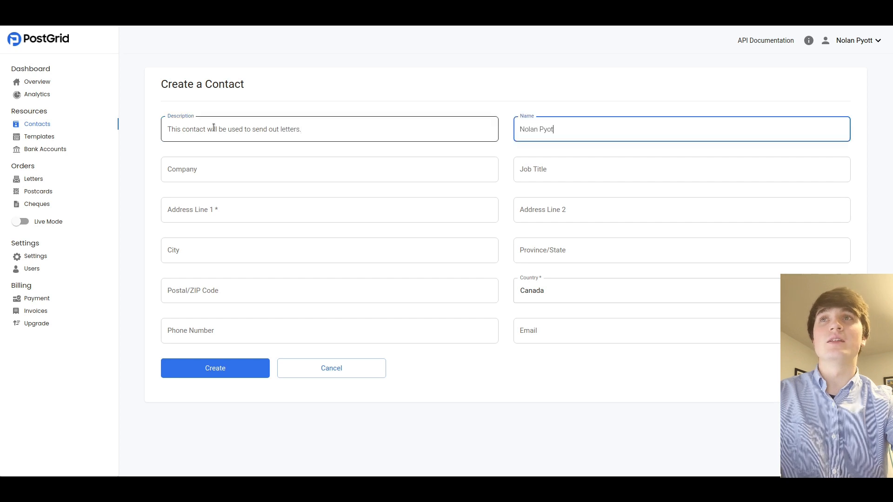
key("Tab")
key("Tab")
key("Tab")
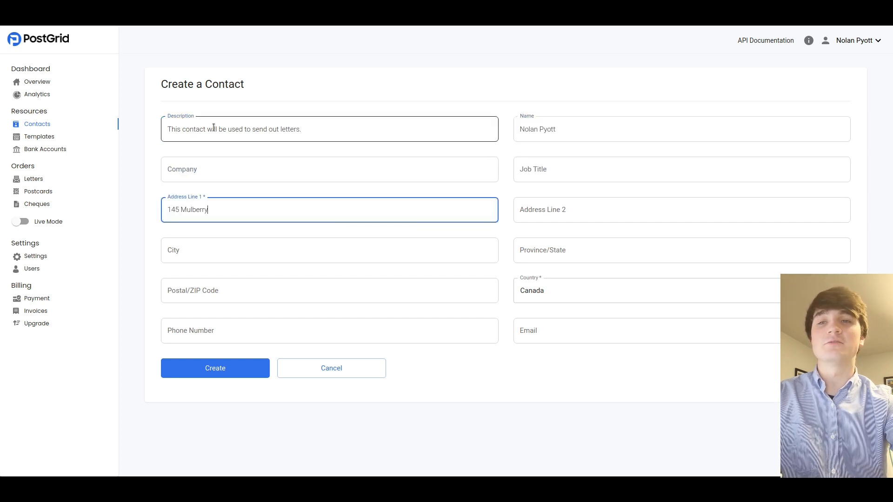
key("Tab")
key("Tab")
type("New York")
key("Tab")
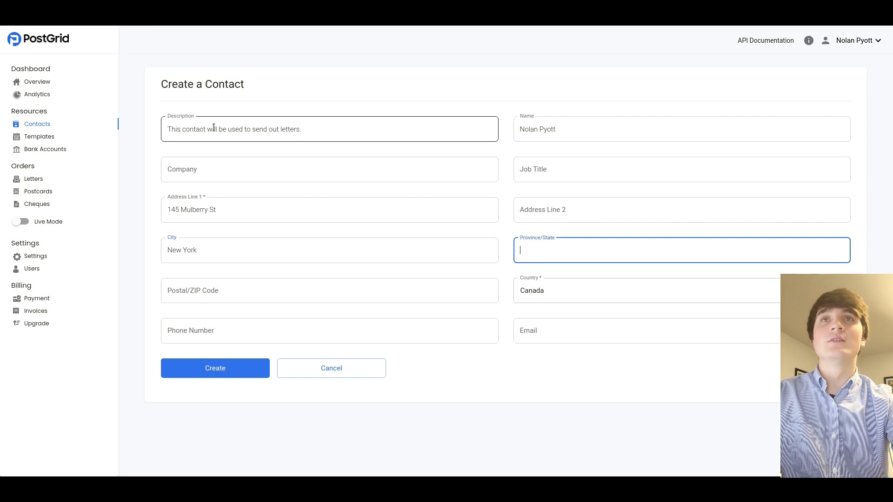
type("NY")
key("Tab")
type("10013")
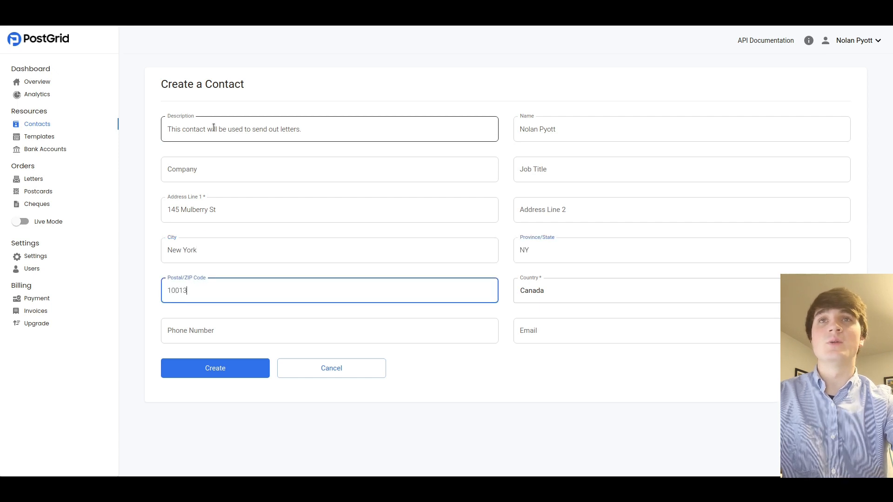
Set the country to United States of America and create the contact
key("Tab")
type("United State")
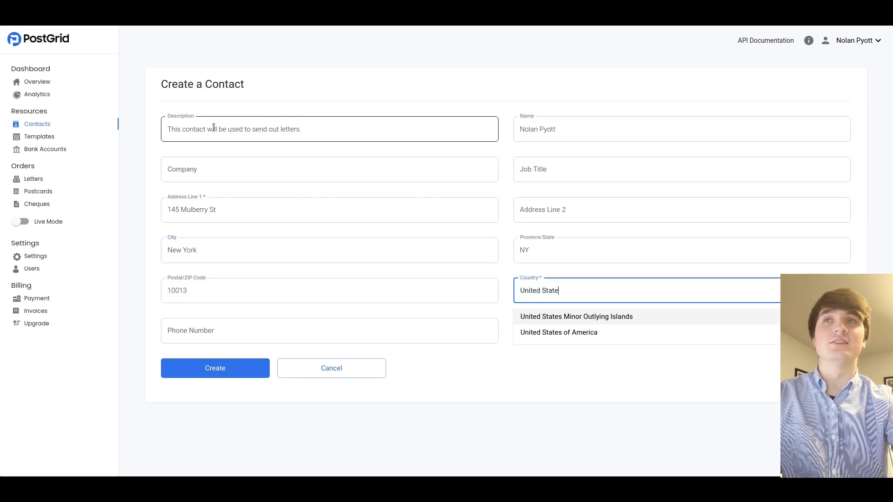
key("Down")
key("Return")
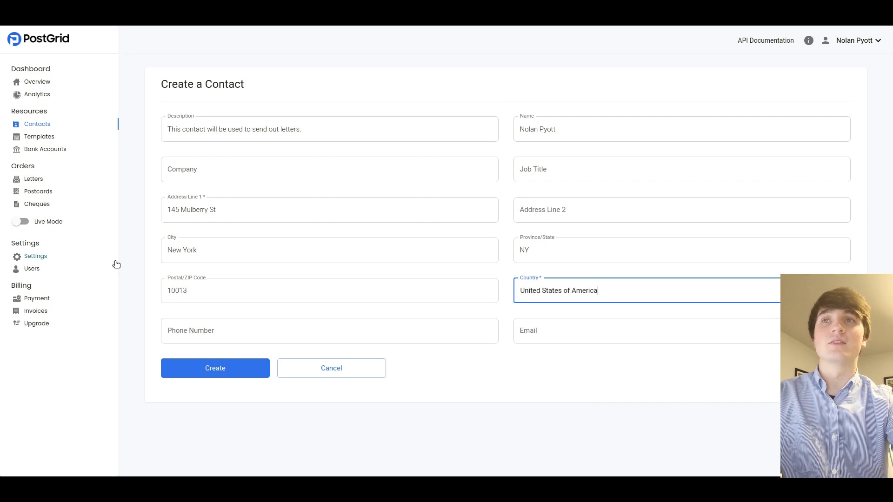
left_click(215, 370)
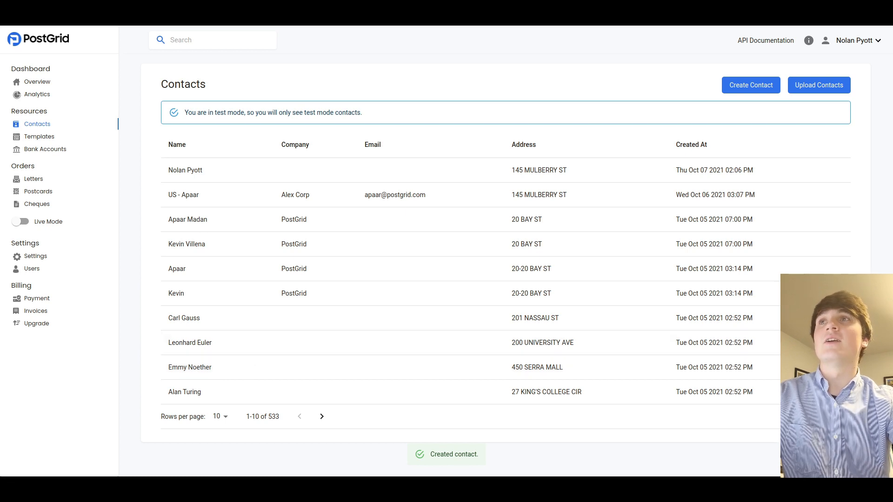
Start a new letter with the description 'Invitation Letter'
left_click(33, 178)
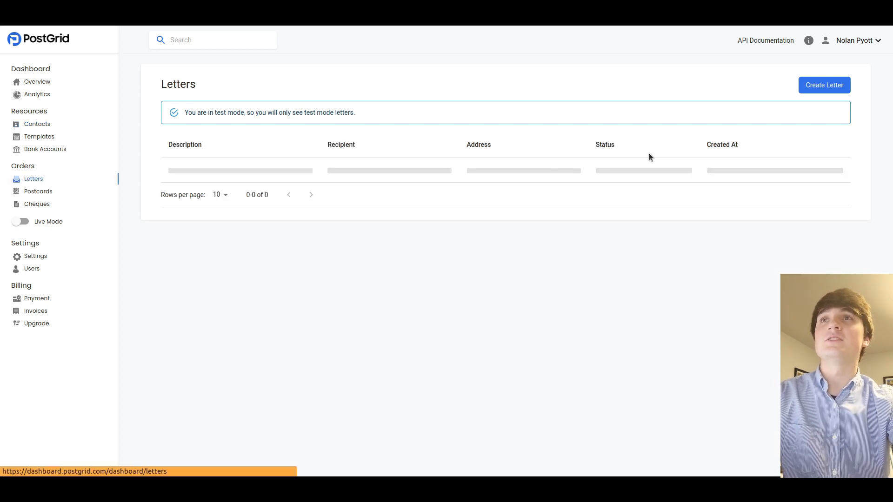
left_click(822, 84)
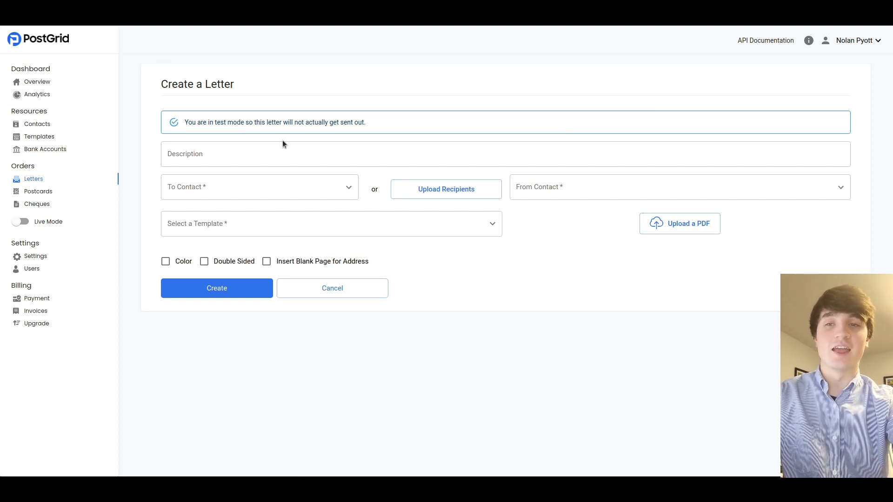
left_click(278, 155)
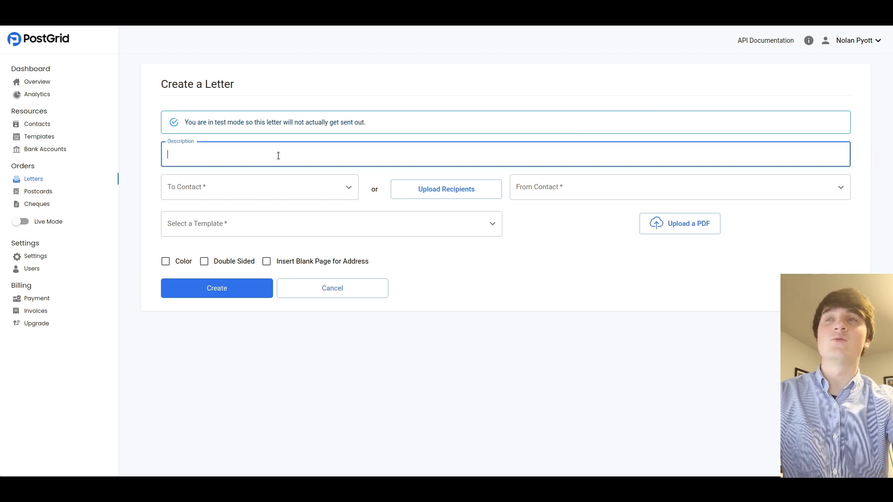
type("Invitation Letter")
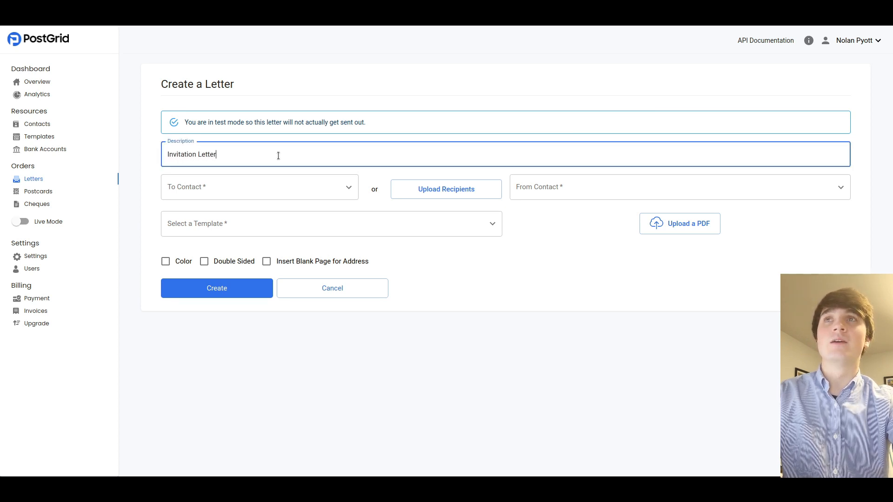
Upload the six recipients from Invitations.csv
left_click(435, 194)
left_click(453, 275)
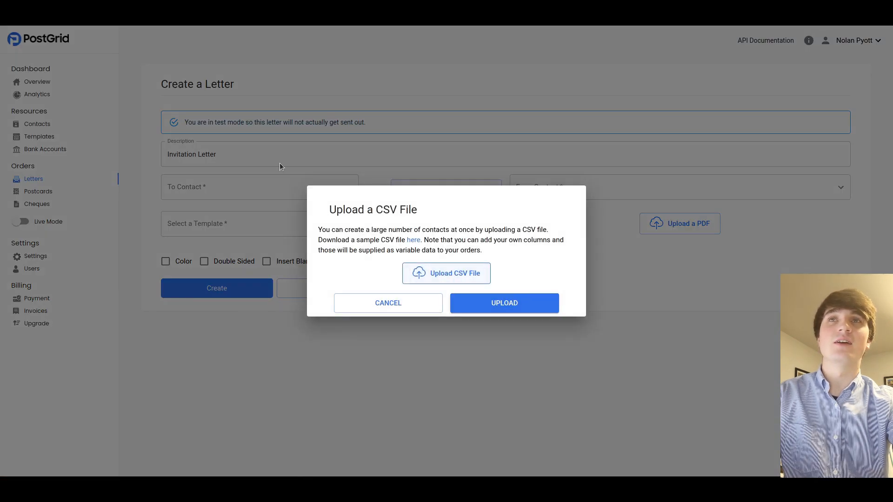
left_click(495, 311)
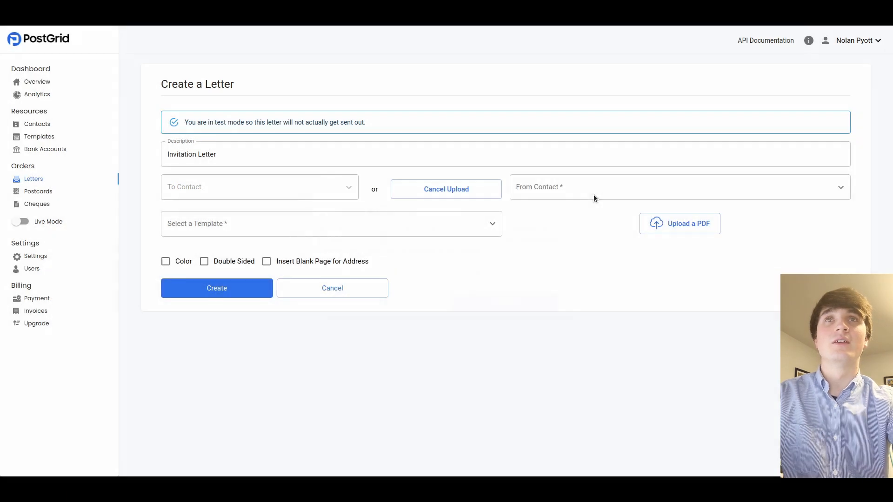
left_click(593, 195)
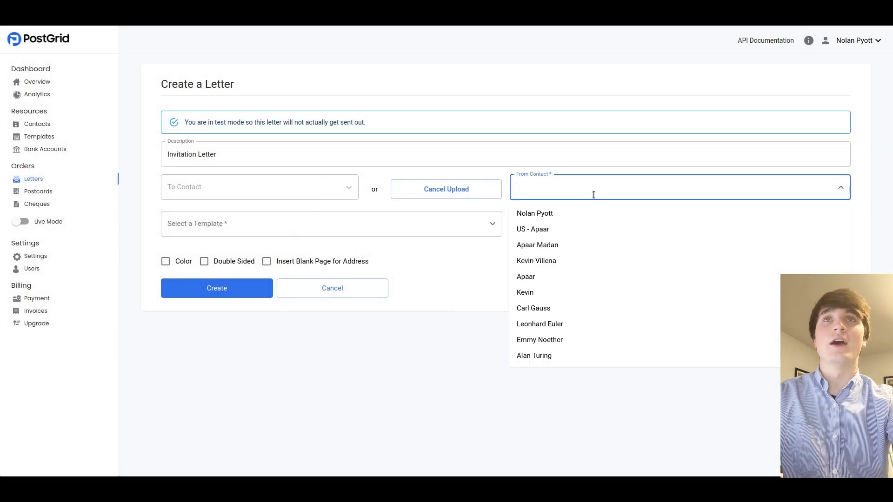
Choose the sender and Invitation Template, enable Color and a blank address page, then create the letters
left_click(561, 215)
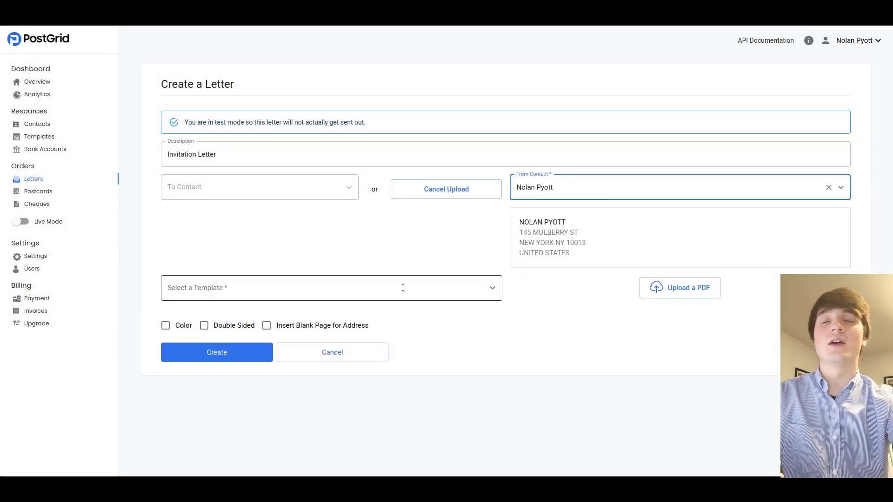
left_click(372, 290)
left_click(255, 311)
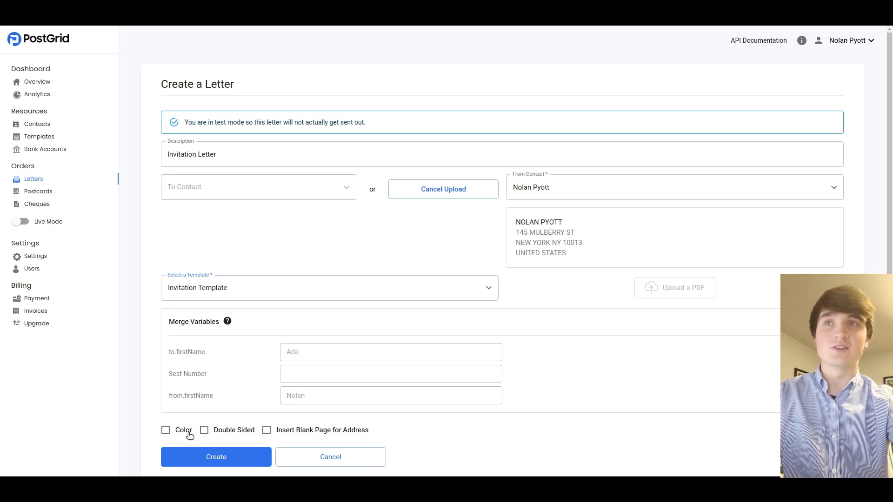
left_click(189, 435)
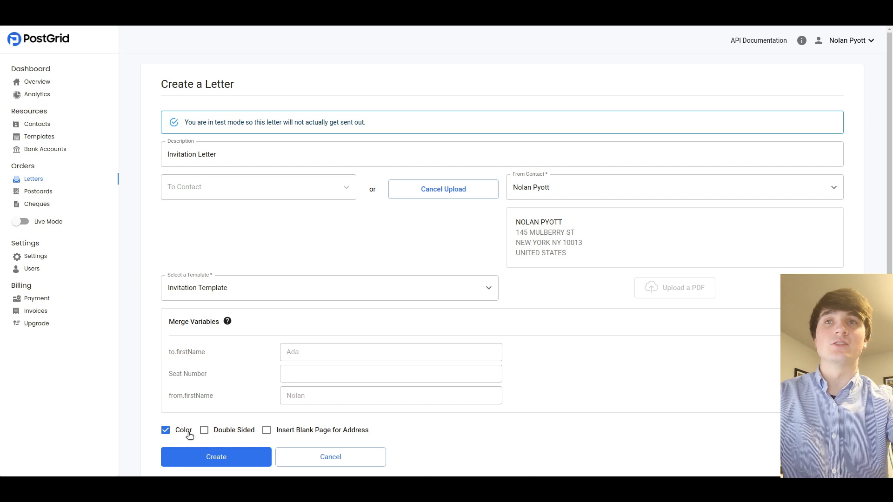
left_click(275, 433)
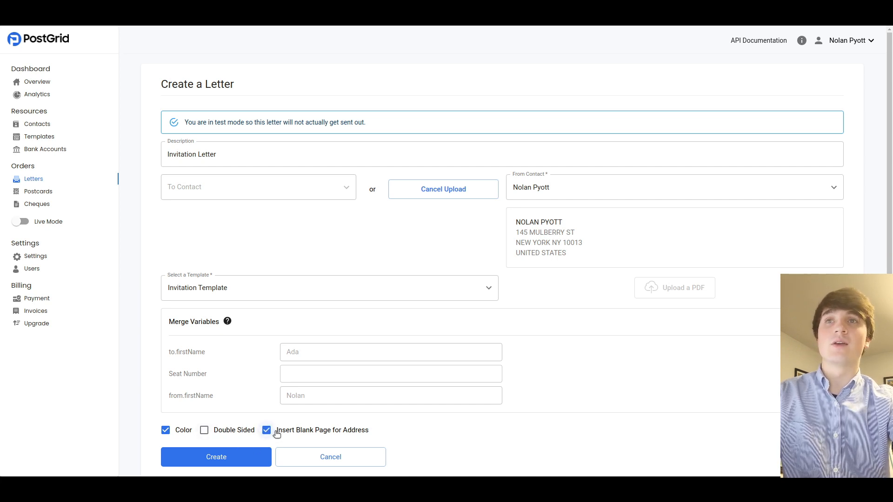
left_click(225, 458)
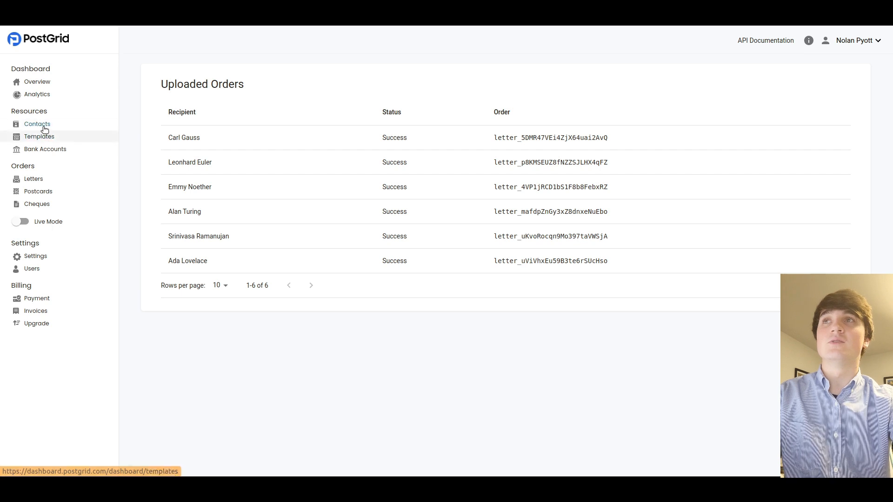
Open the newest Invitation Letter's PDF proof and view the invitation on page 2
left_click(35, 179)
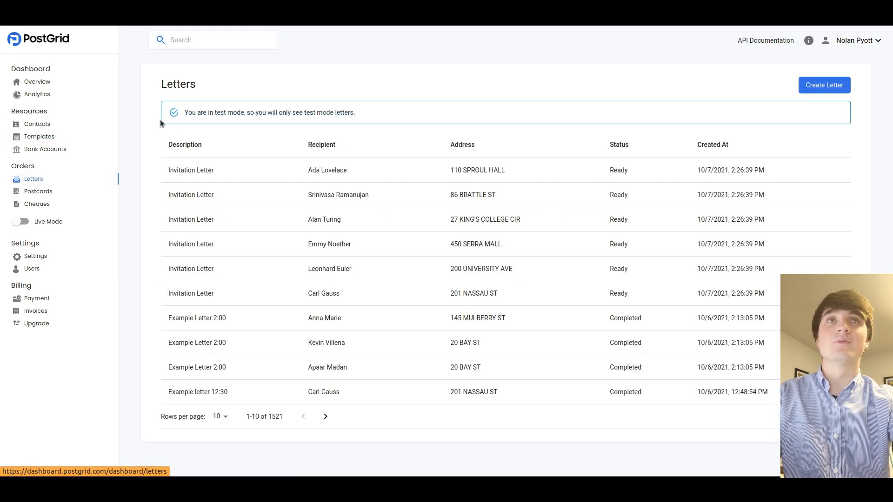
left_click(269, 182)
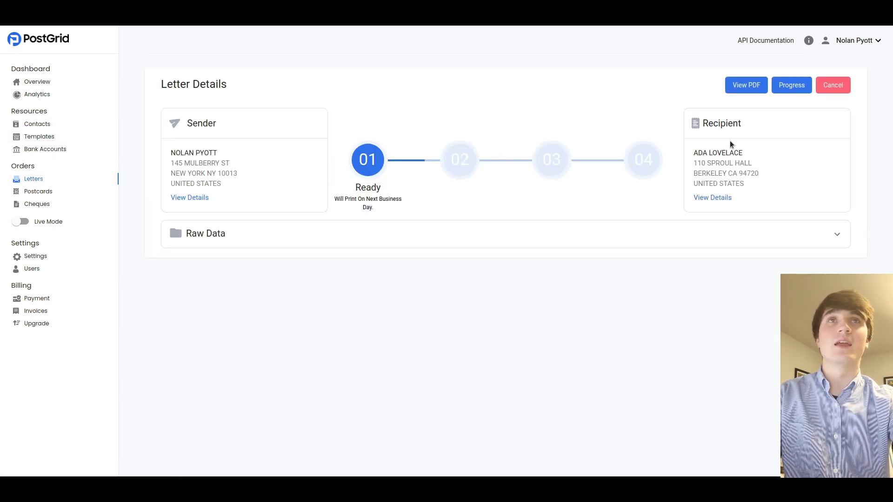
left_click(757, 88)
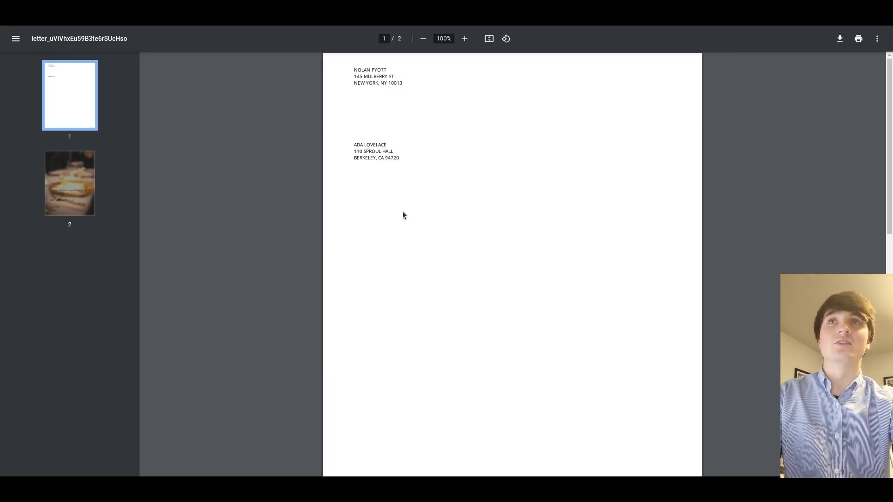
left_click(65, 166)
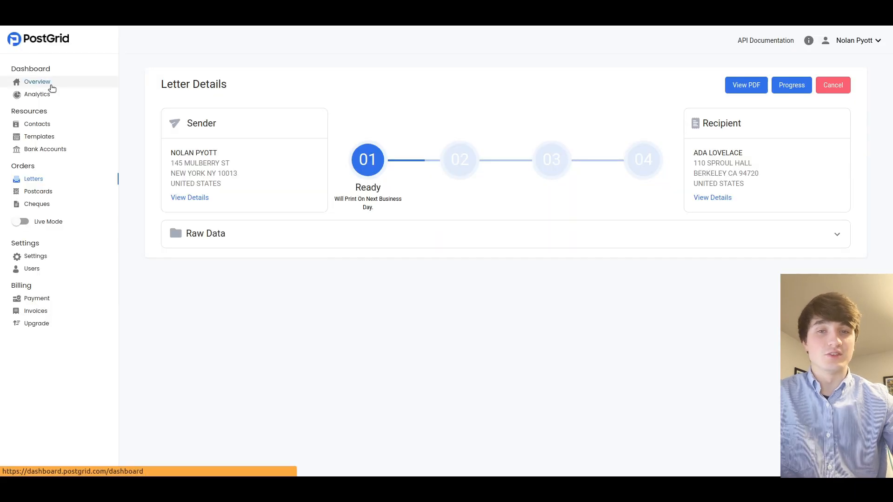
Check the dashboard overview showing 0 of 1,000 volume and $0.00 spend, then go to Analytics
left_click(51, 87)
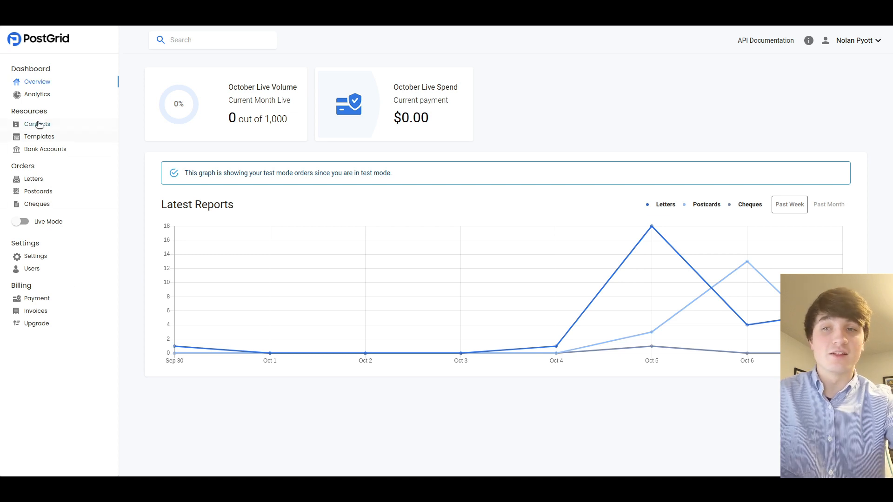
left_click(37, 95)
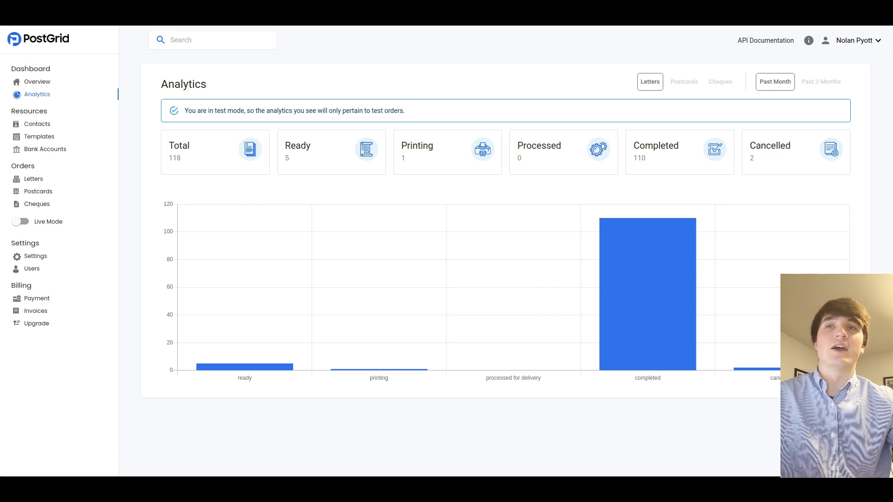
Filter the analytics with a JSON search matching from.firstName to the sender's first name
left_click(185, 37)
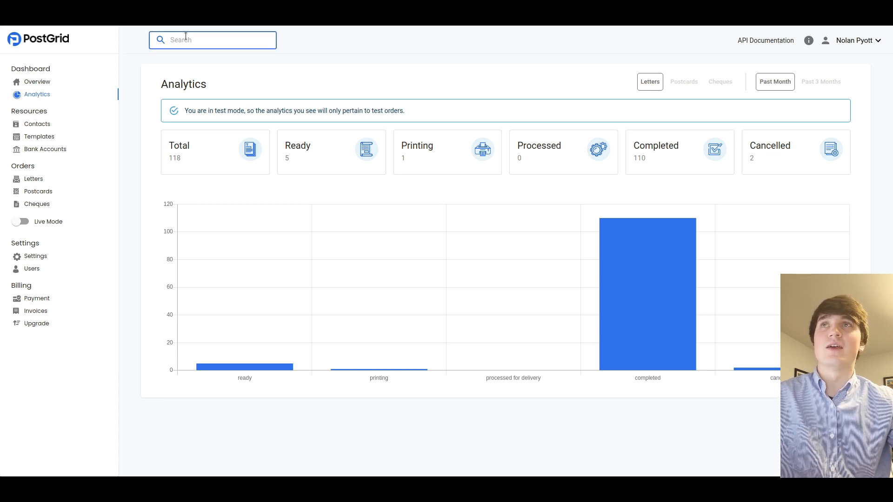
type("{\"from")
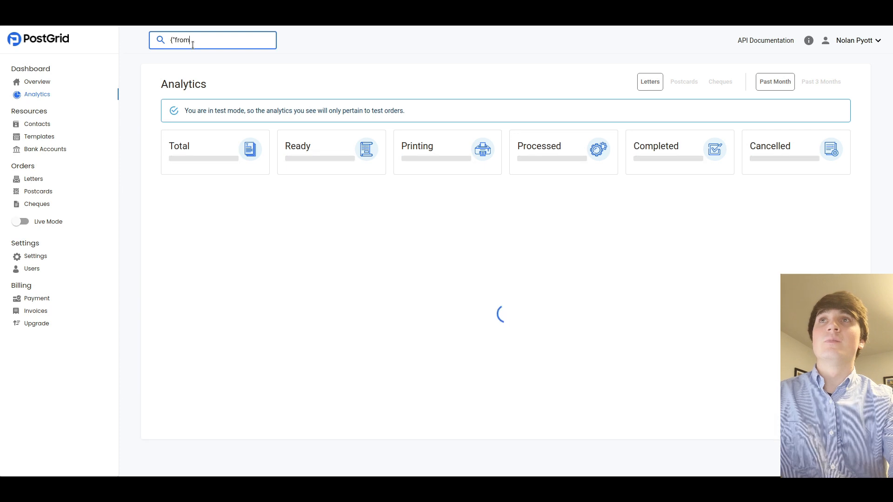
type(".firs")
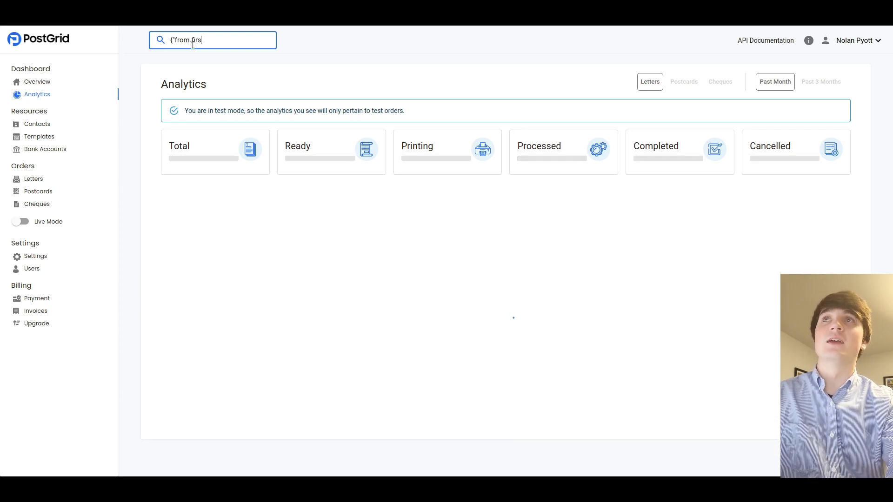
type("tName\"")
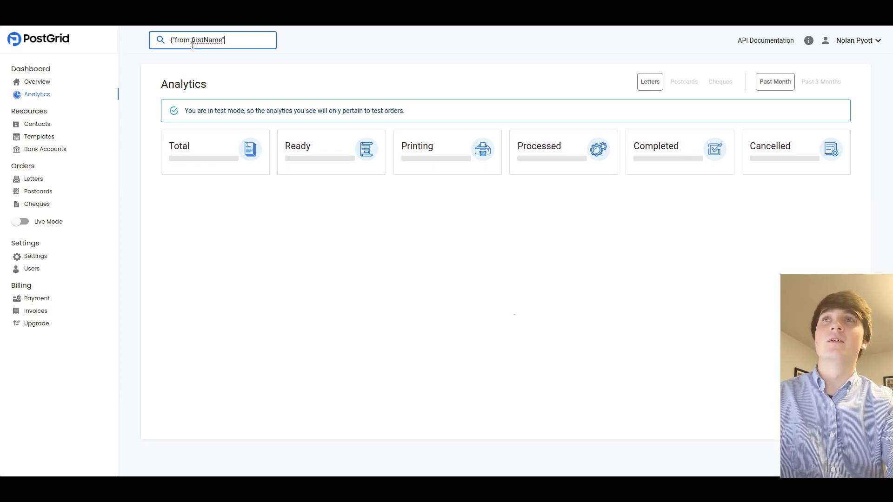
type(":\"")
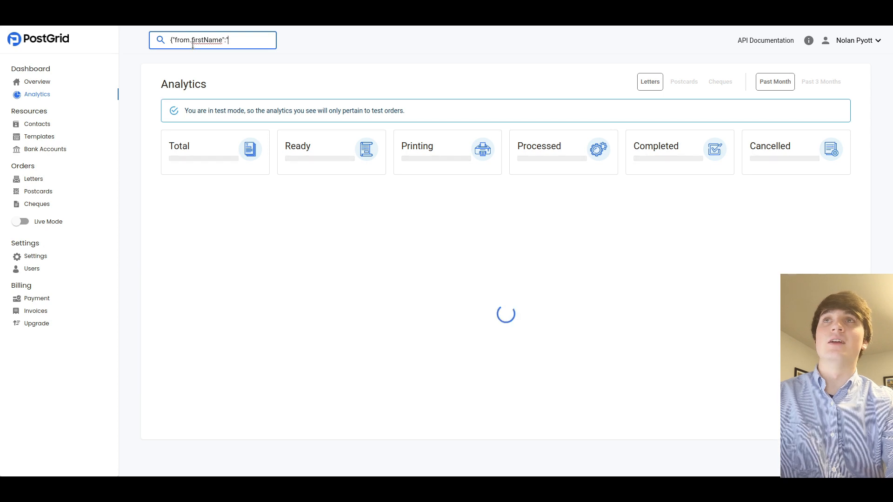
type("Nolan\"}")
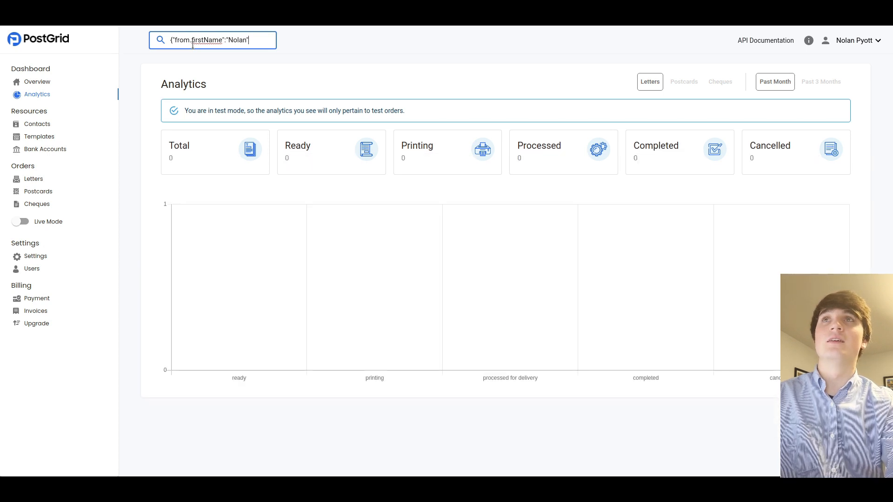